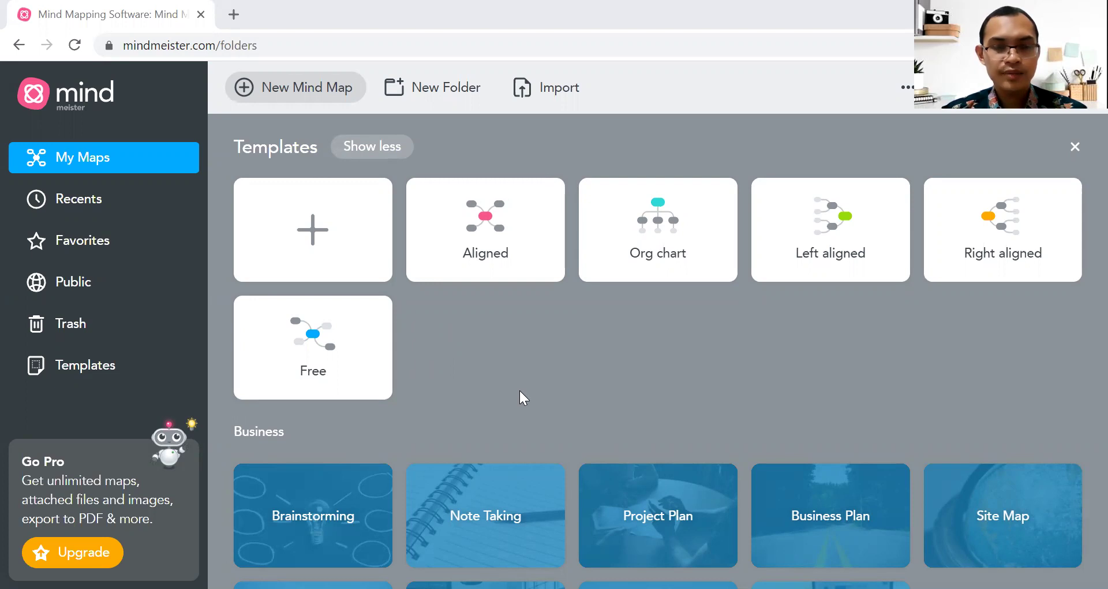
Examine the available mind map templates from the basic layouts through the Business, Education, Life and Productivity categories
{"action": "scroll", "coordinate": [521, 404], "scroll_direction": "down", "scroll_amount": 2}
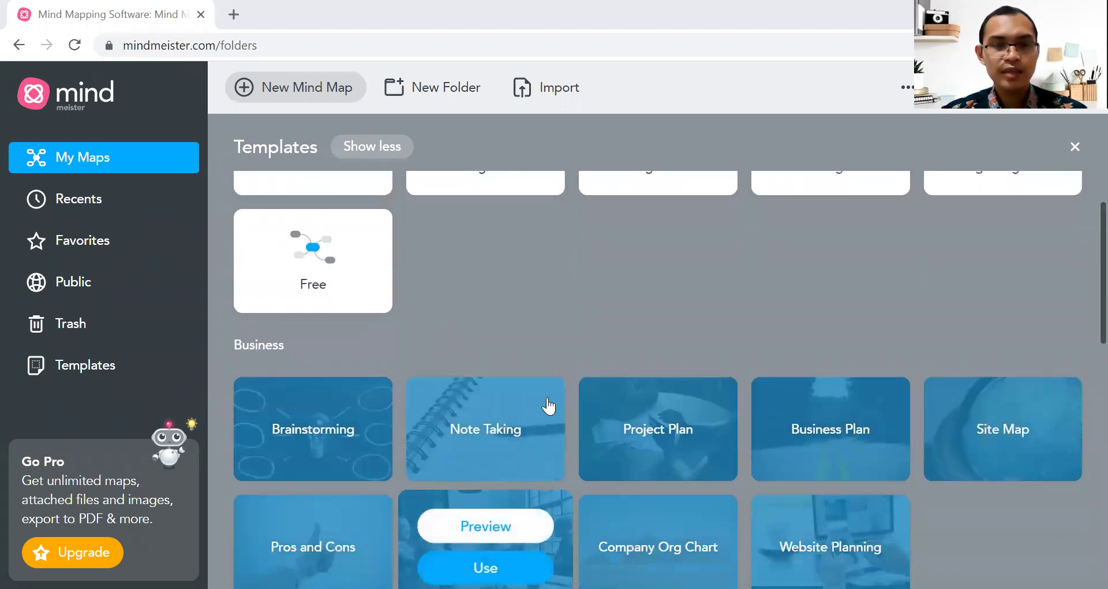
{"action": "scroll", "coordinate": [519, 298], "scroll_direction": "down", "scroll_amount": 2}
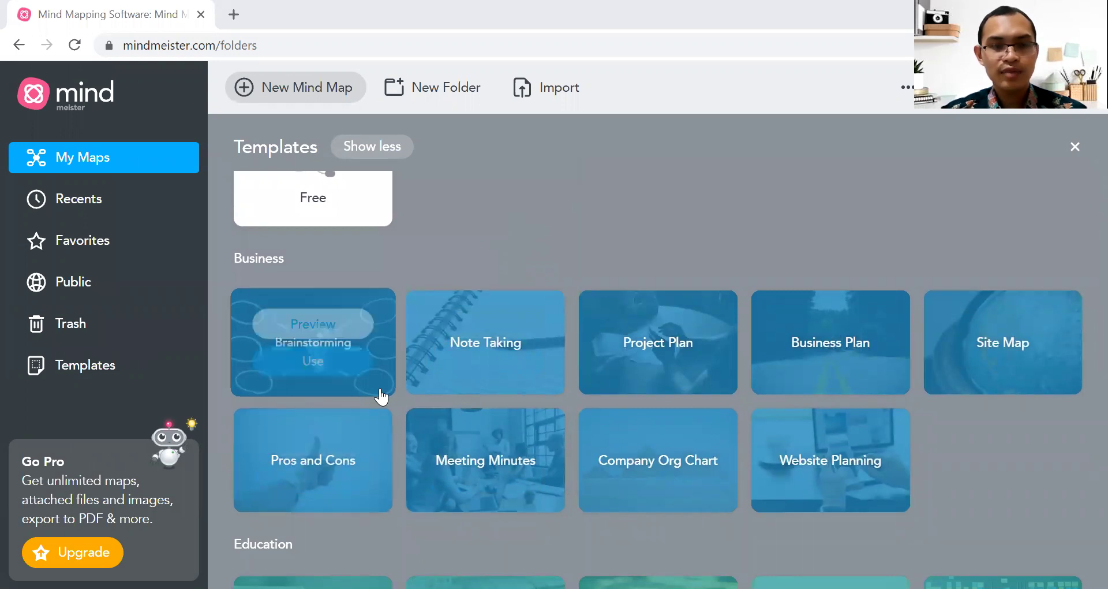
{"action": "scroll", "coordinate": [1028, 491], "scroll_direction": "down", "scroll_amount": 1}
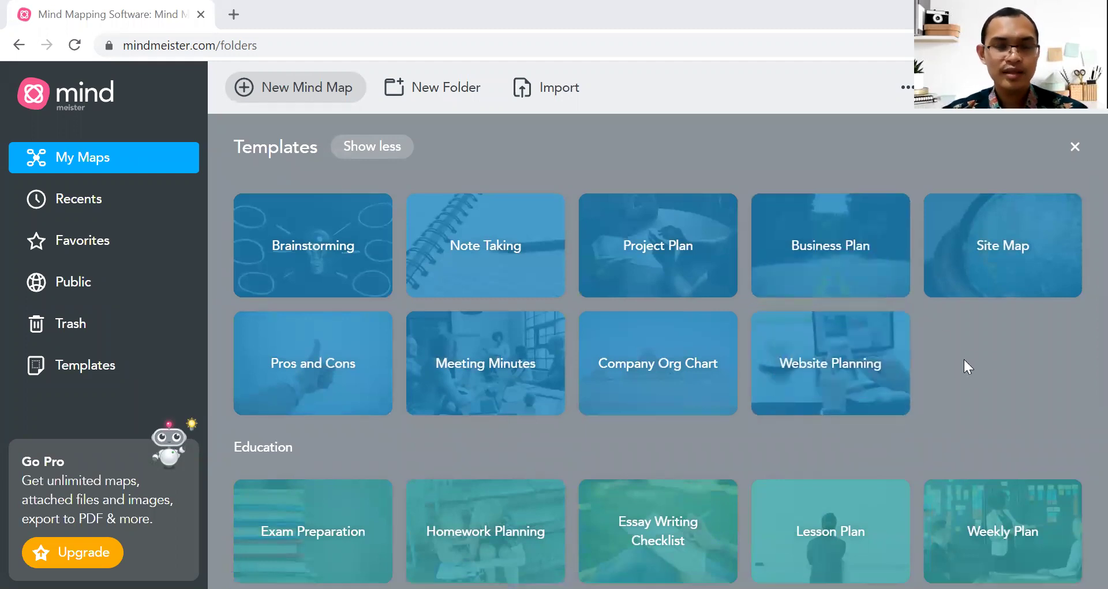
{"action": "scroll", "coordinate": [964, 359], "scroll_direction": "down", "scroll_amount": 2}
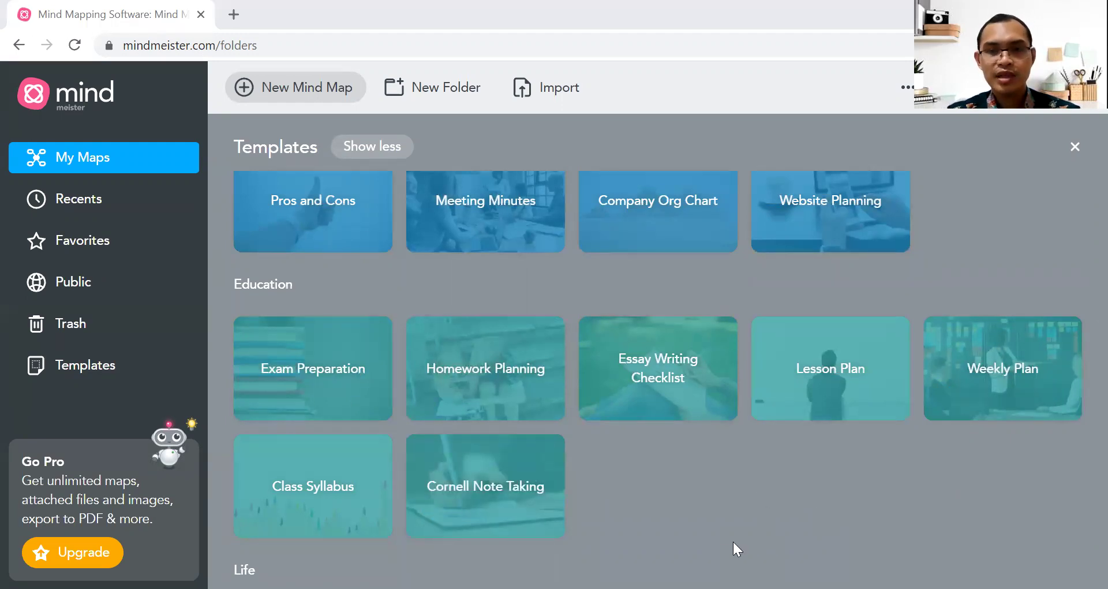
{"action": "scroll", "coordinate": [740, 498], "scroll_direction": "down", "scroll_amount": 3}
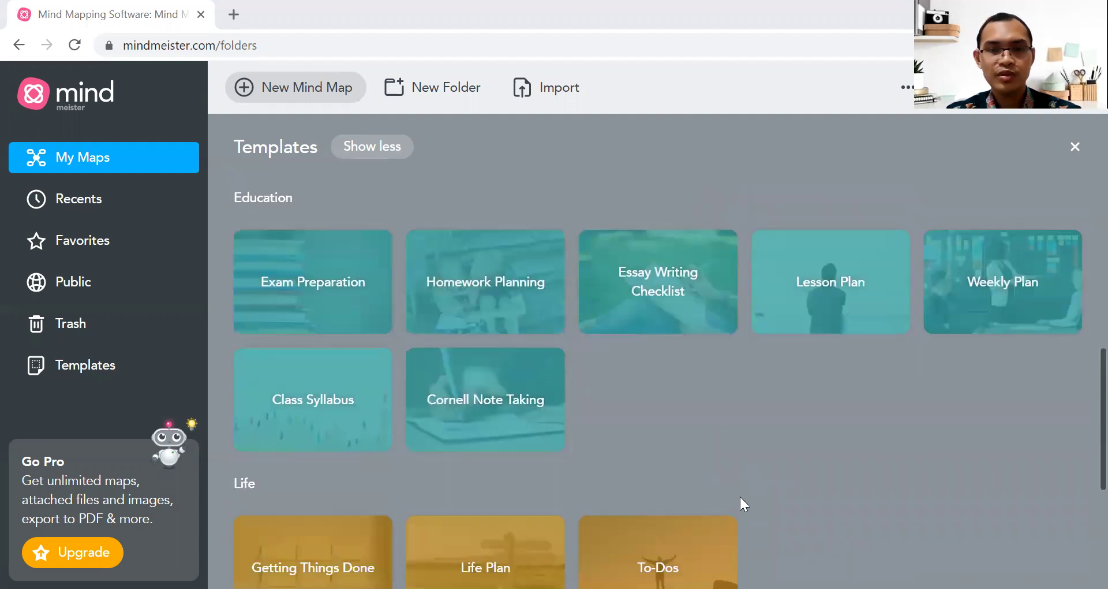
{"action": "scroll", "coordinate": [740, 497], "scroll_direction": "down", "scroll_amount": 1}
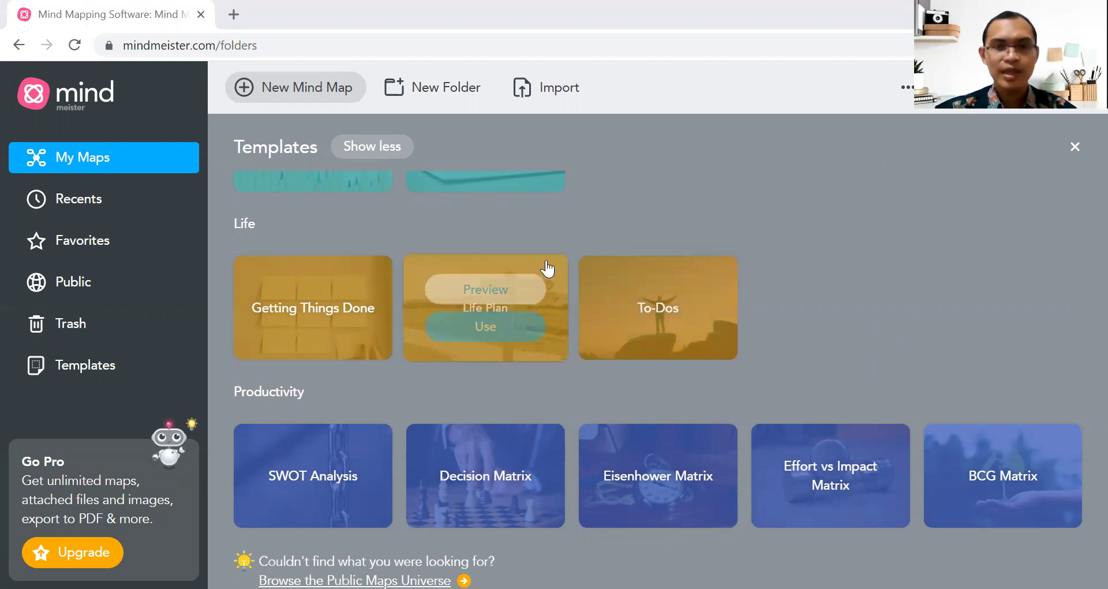
{"action": "scroll", "coordinate": [700, 282], "scroll_direction": "up", "scroll_amount": 3}
{"action": "scroll", "coordinate": [695, 281], "scroll_direction": "up", "scroll_amount": 3}
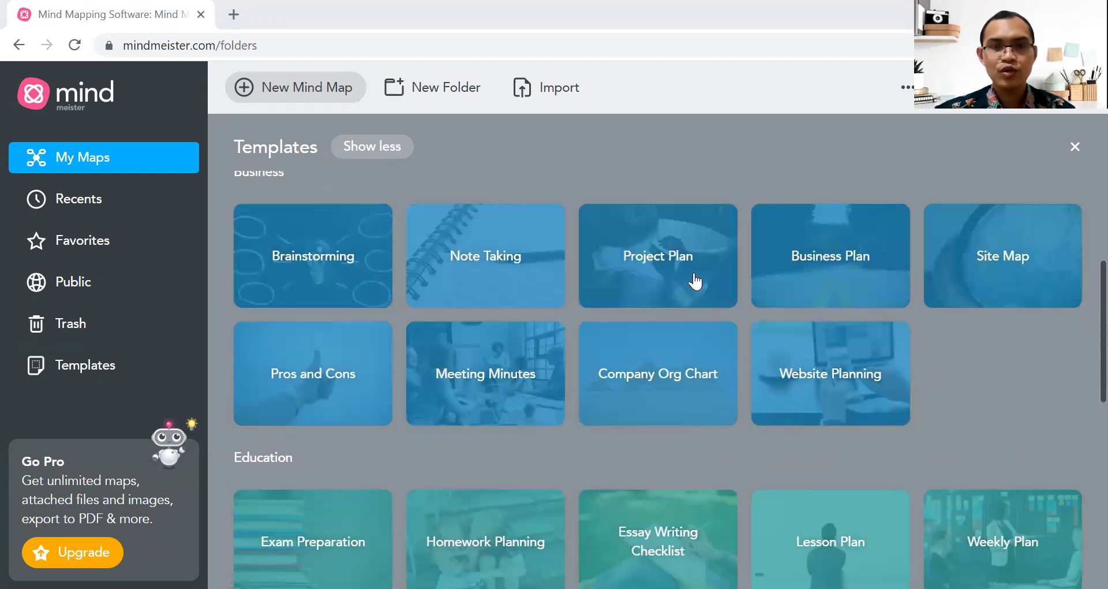
{"action": "scroll", "coordinate": [695, 281], "scroll_direction": "up", "scroll_amount": 3}
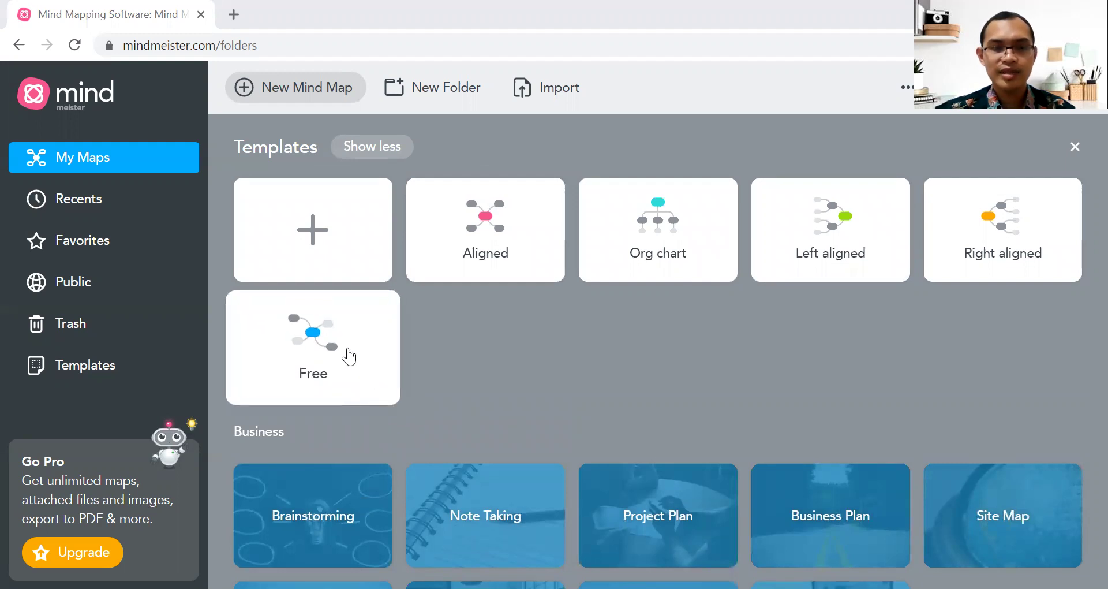
Create a mind map from the Free template, dismiss the getting-started guide and name the central topic "Variabel Y"
{"action": "left_click", "coordinate": [349, 356]}
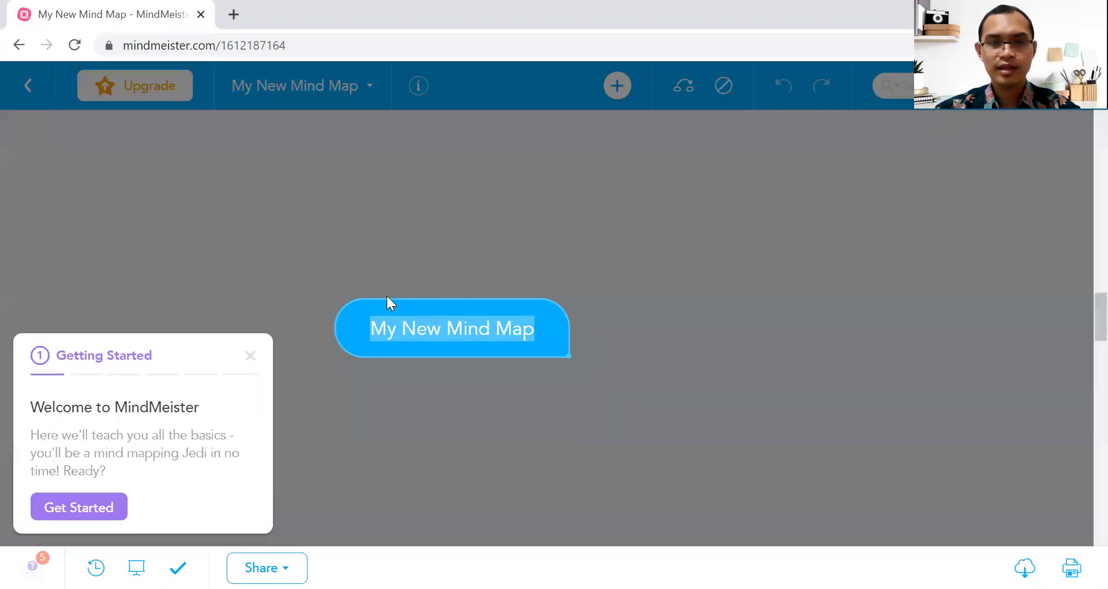
{"action": "left_click", "coordinate": [251, 356]}
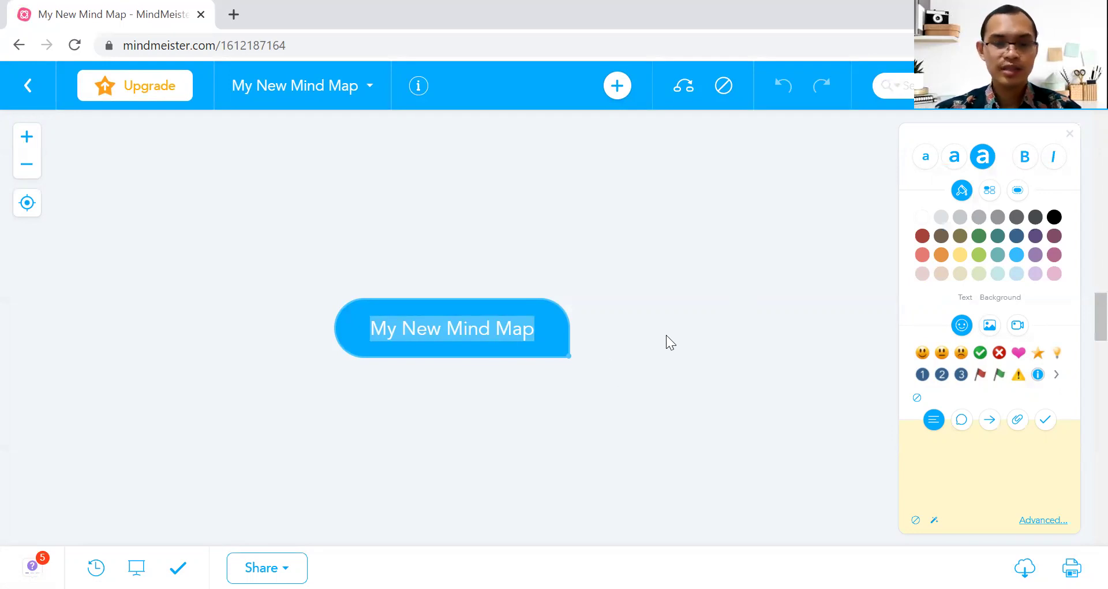
{"action": "type", "text": "Variabel Y"}
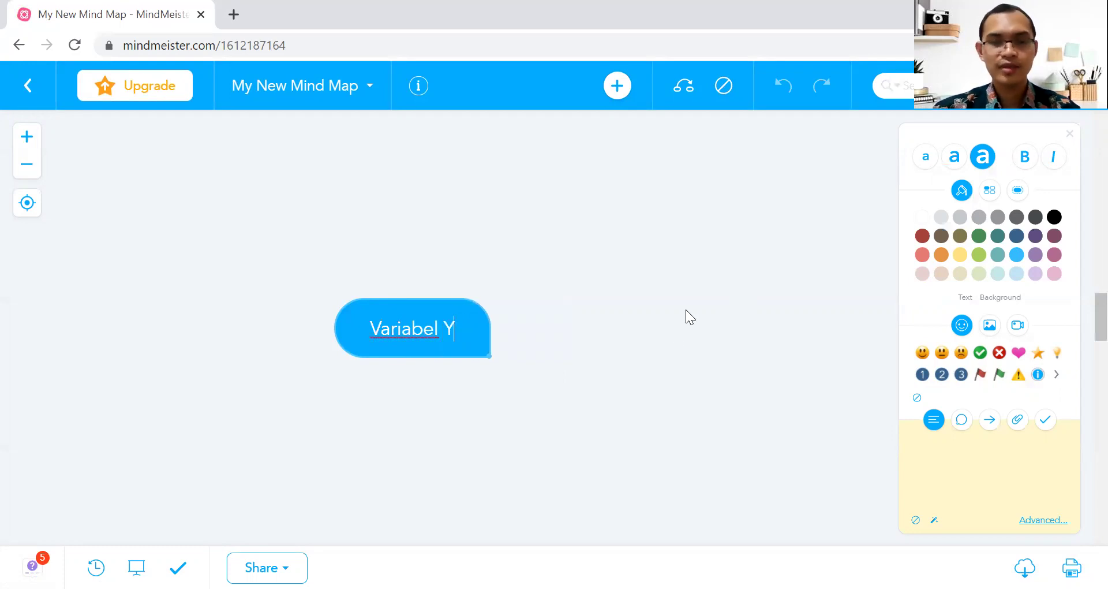
{"action": "key", "text": "Return"}
Add a main branch named "Variabel X1" to the central topic Variabel Y
{"action": "left_click", "coordinate": [507, 325]}
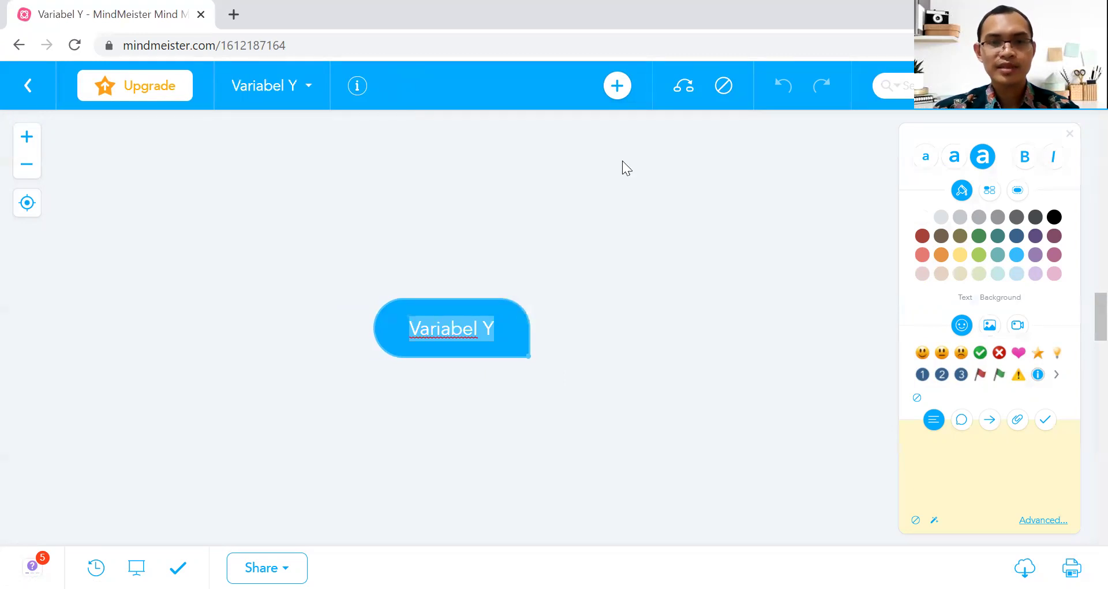
{"action": "left_click", "coordinate": [625, 85]}
{"action": "type", "text": "Variabel "}
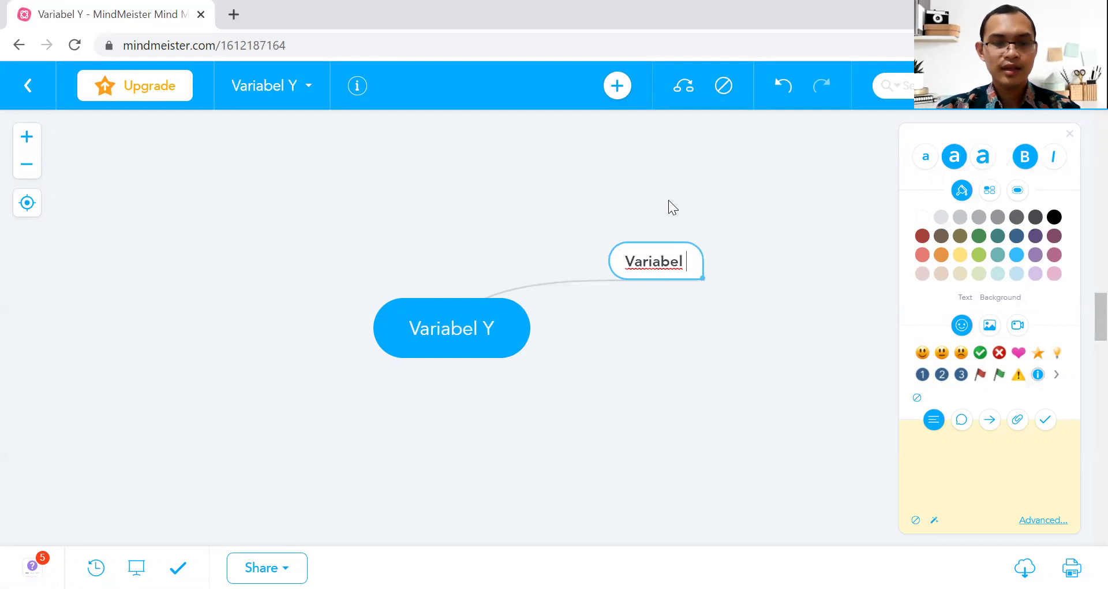
{"action": "type", "text": "X1"}
{"action": "key", "text": "Return"}
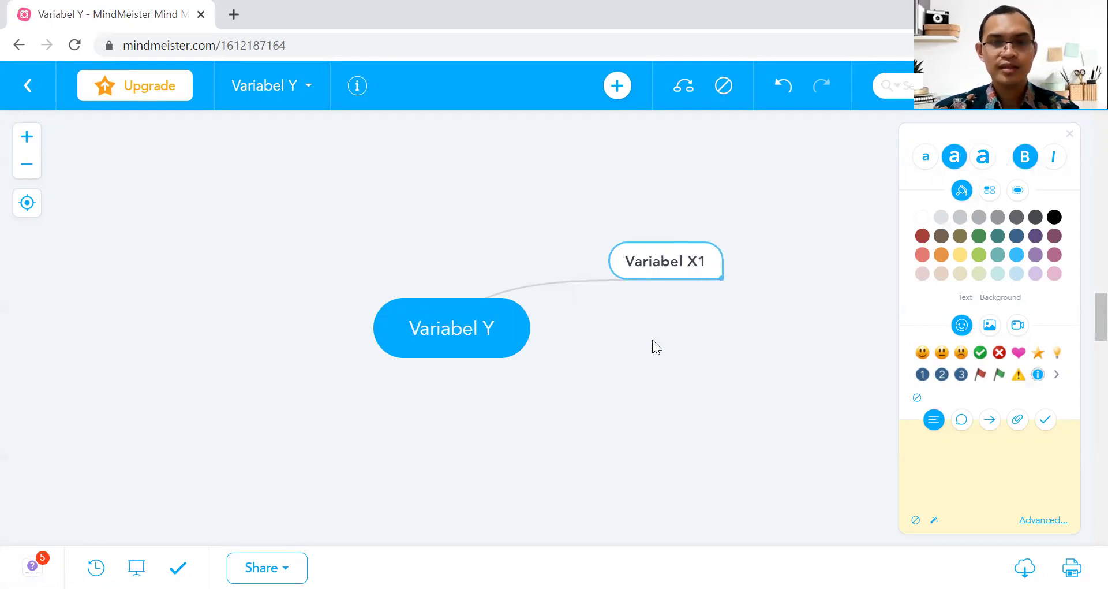
Add a second main branch named "Variabel X2" to the central topic Variabel Y
{"action": "left_click", "coordinate": [495, 324]}
{"action": "left_click", "coordinate": [616, 85]}
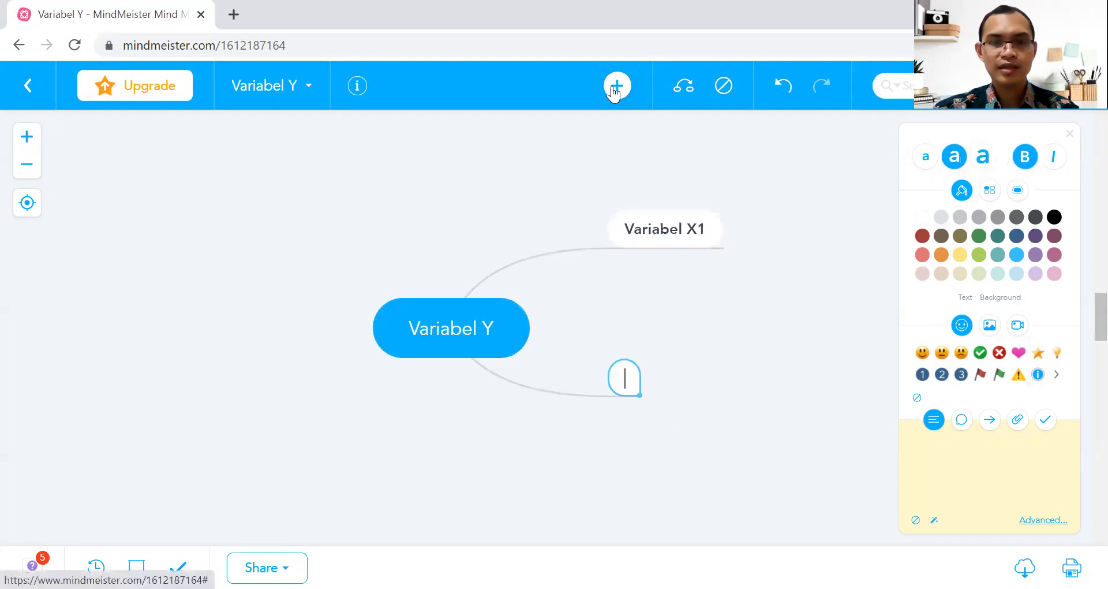
{"action": "type", "text": "Varia"}
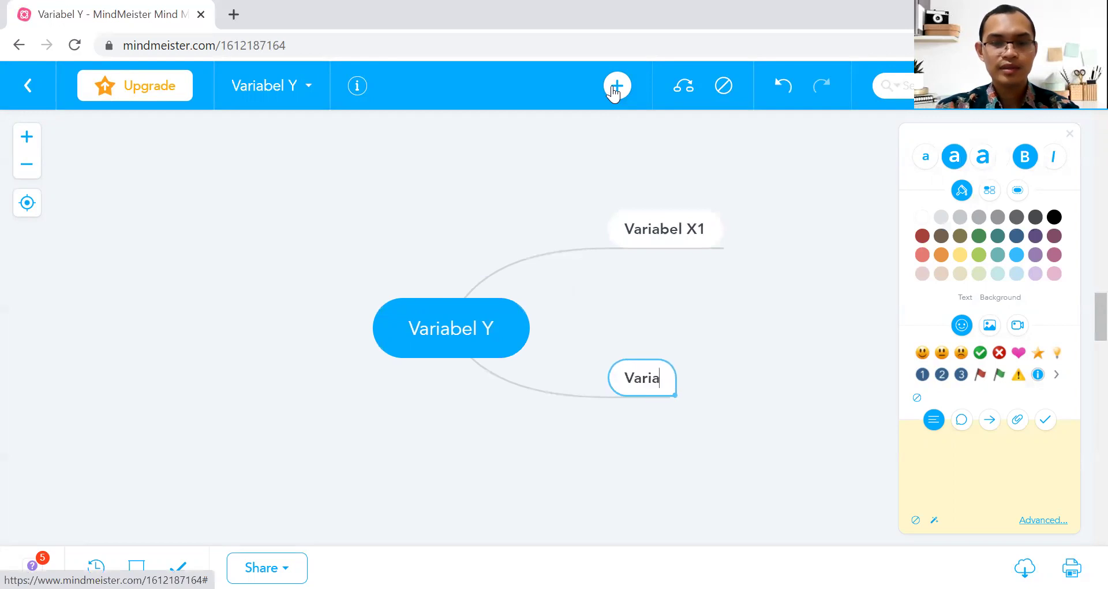
{"action": "type", "text": "bel X2"}
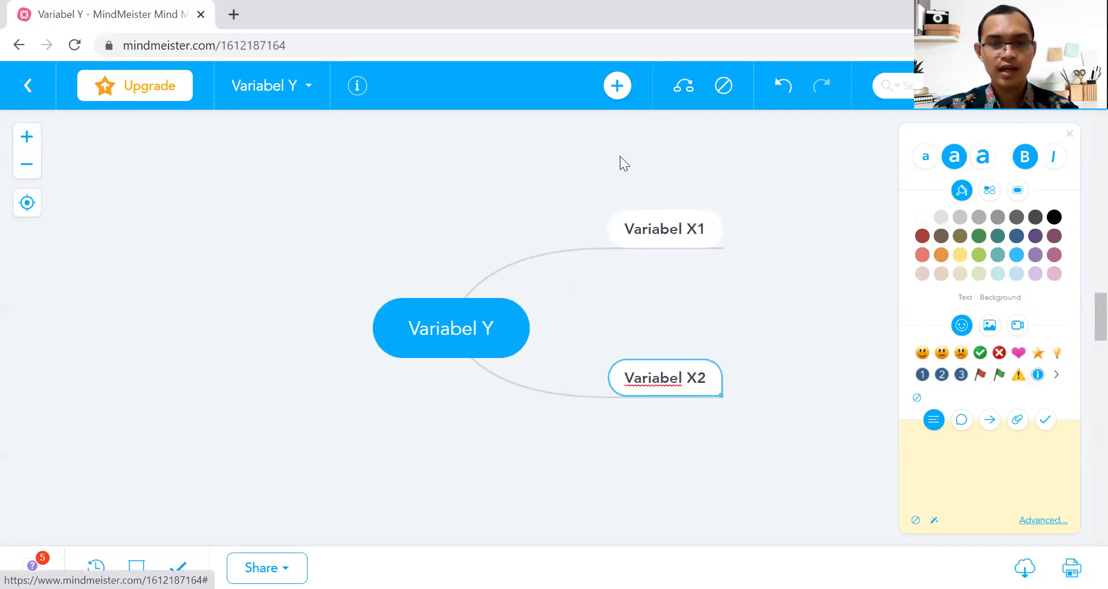
{"action": "left_click", "coordinate": [617, 87]}
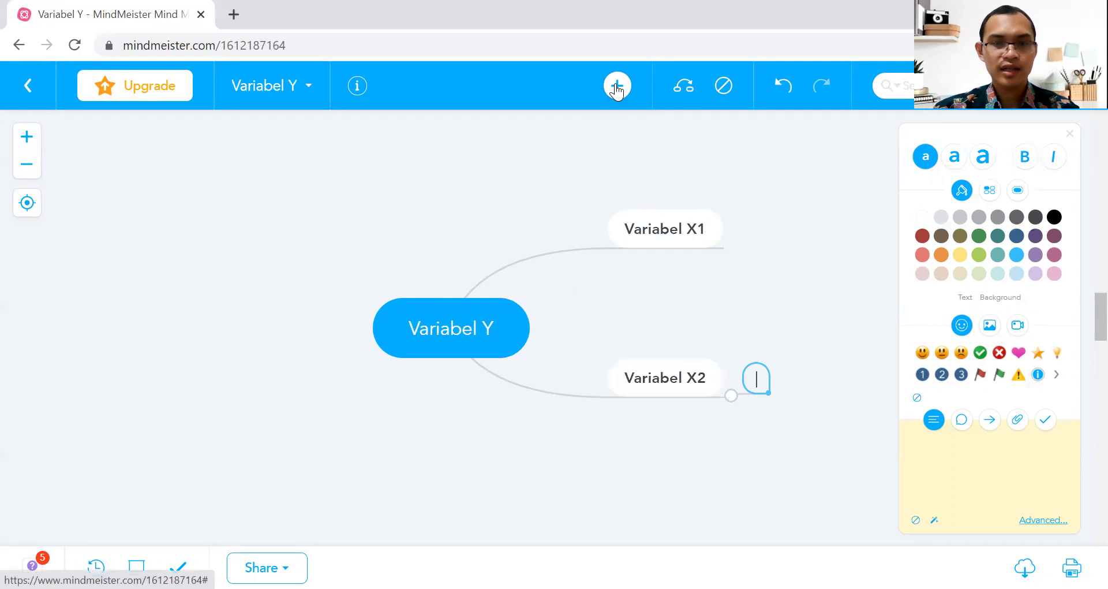
Add a third main branch named "Variabel X3" to the central topic Variabel Y
{"action": "left_click", "coordinate": [490, 326]}
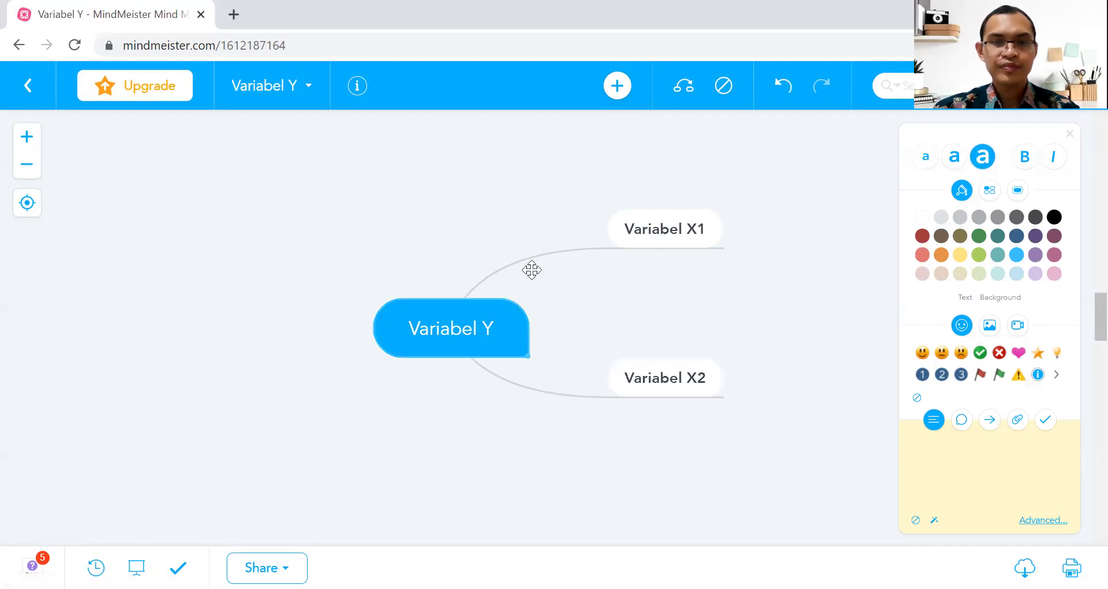
{"action": "left_click", "coordinate": [618, 86]}
{"action": "type", "text": "Varai"}
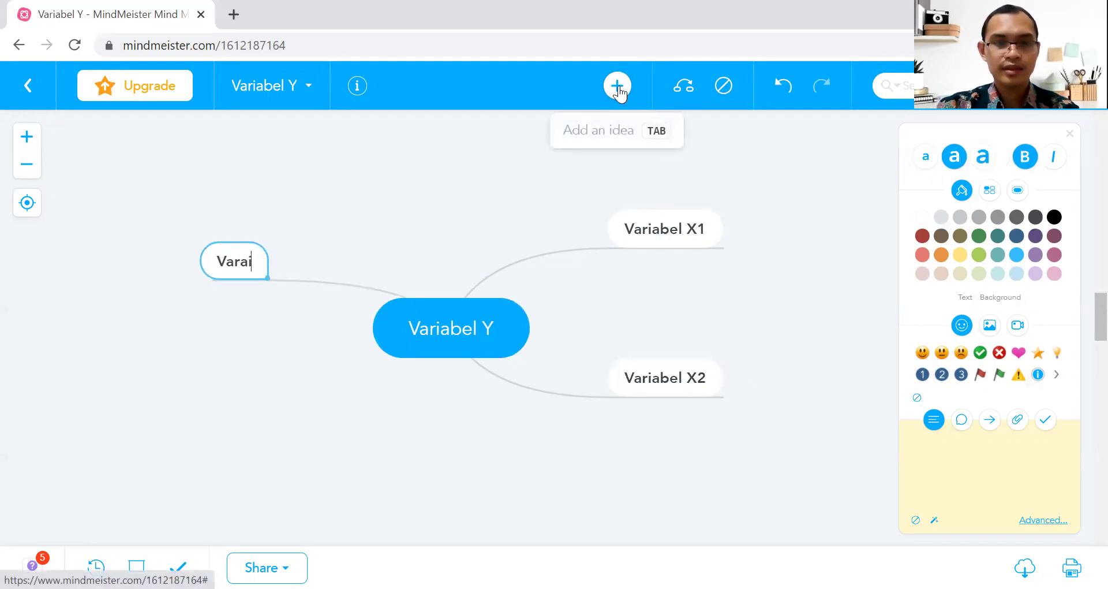
{"action": "key", "text": "BackSpace"}
{"action": "key", "text": "BackSpace"}
{"action": "type", "text": "iab"}
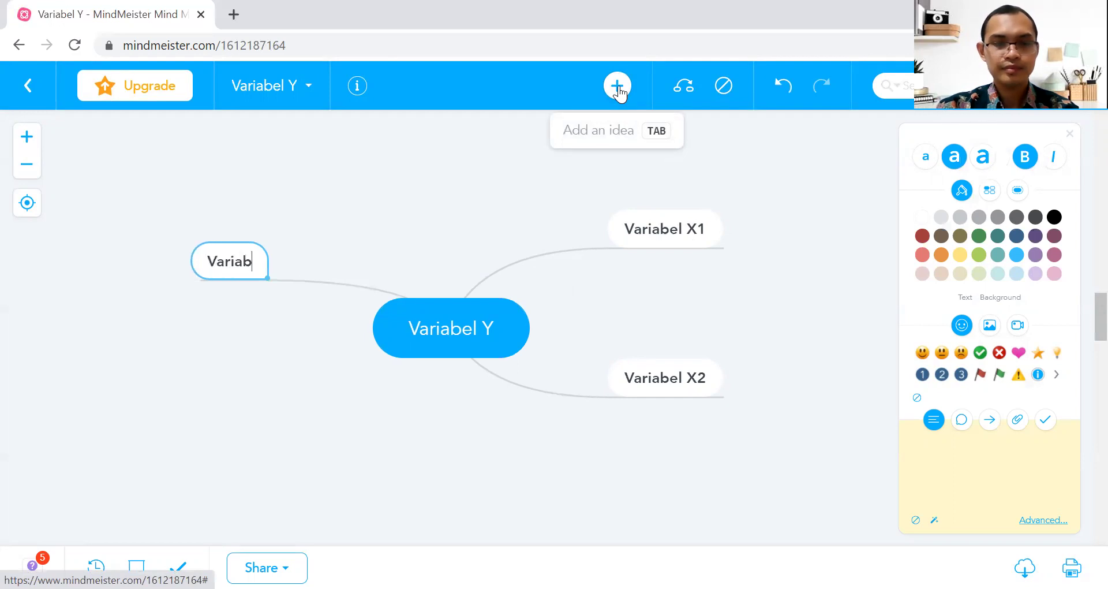
{"action": "type", "text": "el X3"}
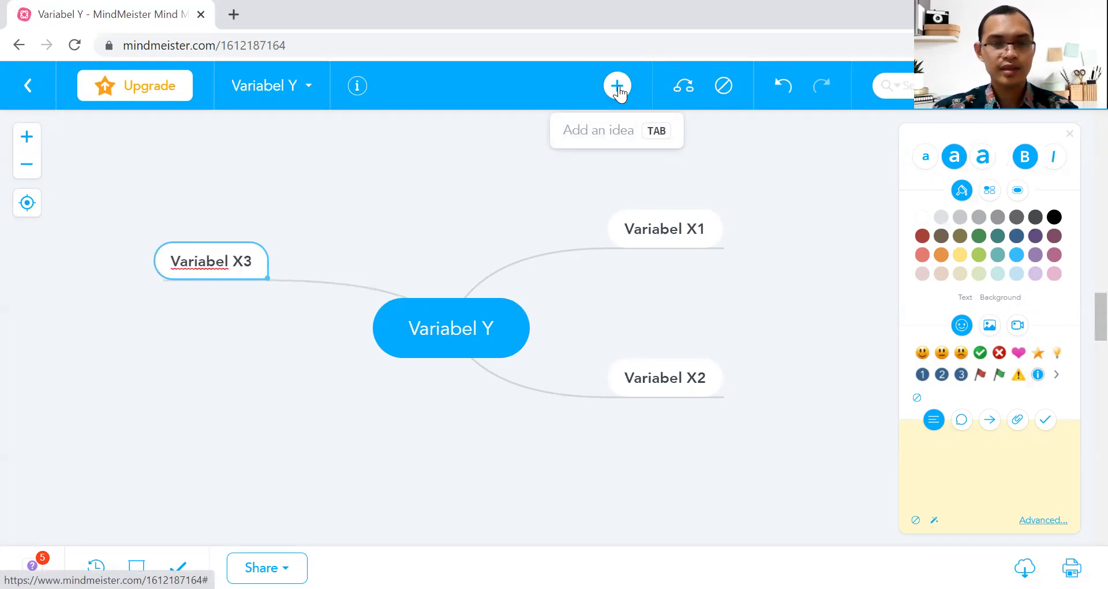
{"action": "key", "text": "Return"}
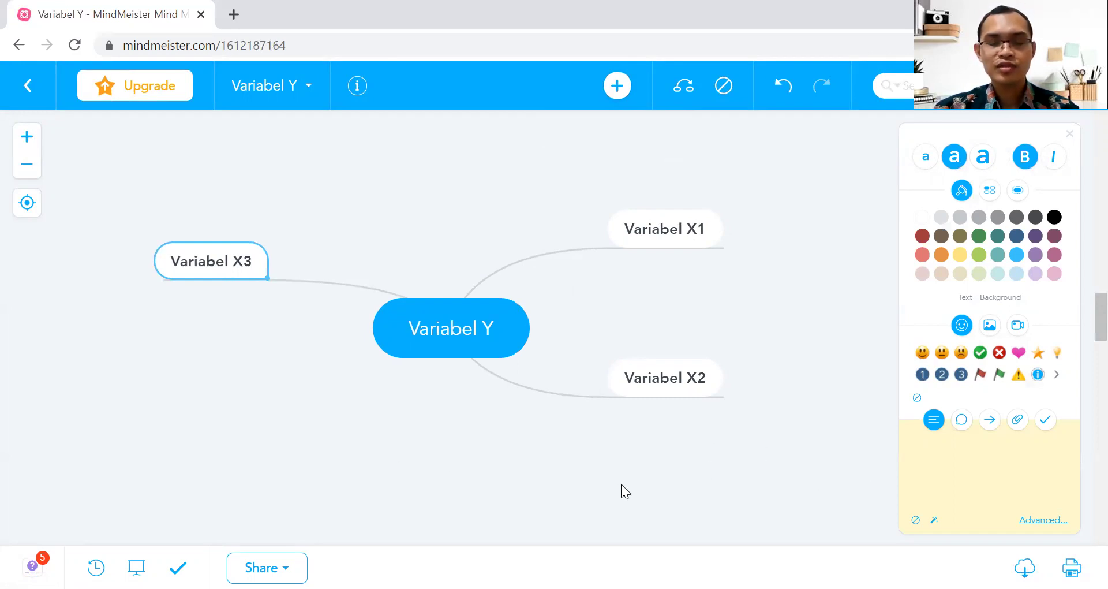
Add the subtopics "Definisi" and "Teori" under the Variabel X1 branch
{"action": "left_click", "coordinate": [621, 86]}
{"action": "type", "text": "Definis"}
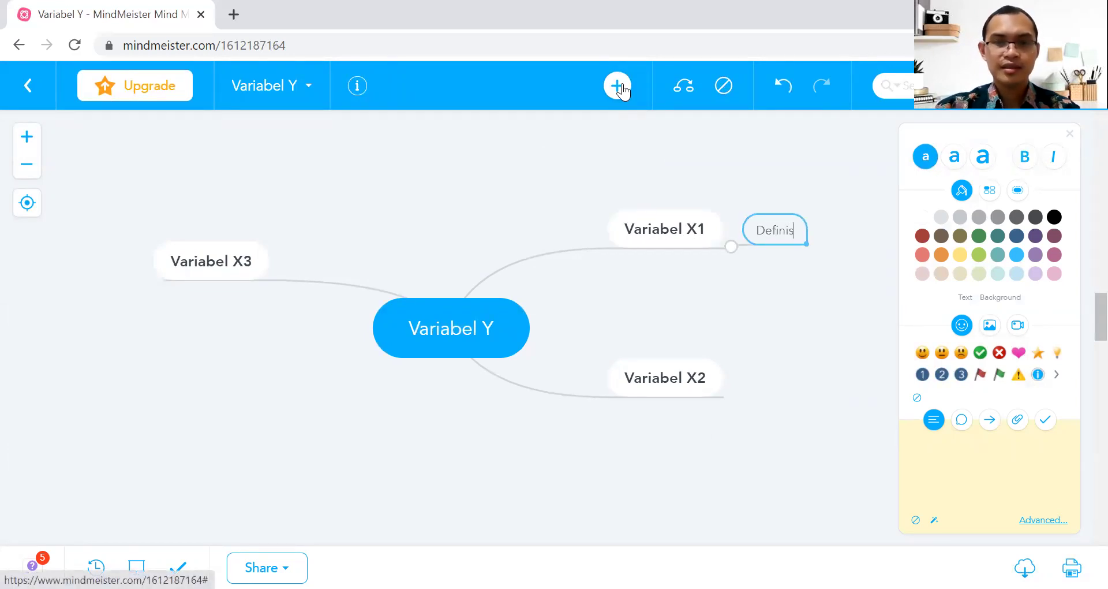
{"action": "type", "text": "i"}
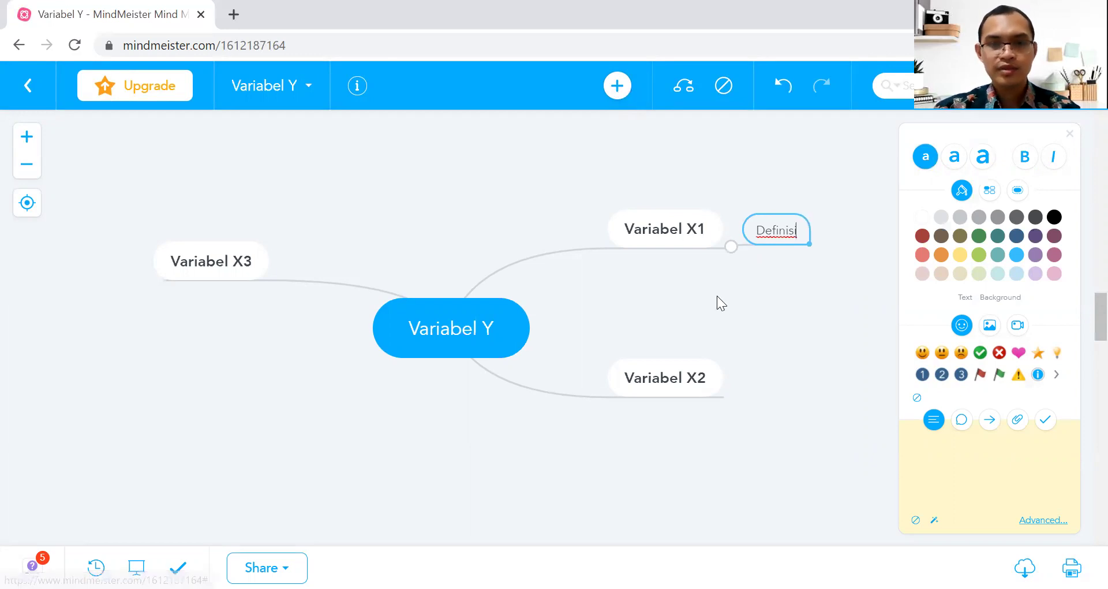
{"action": "left_click", "coordinate": [691, 233]}
{"action": "left_click", "coordinate": [622, 86]}
{"action": "type", "text": "Teori"}
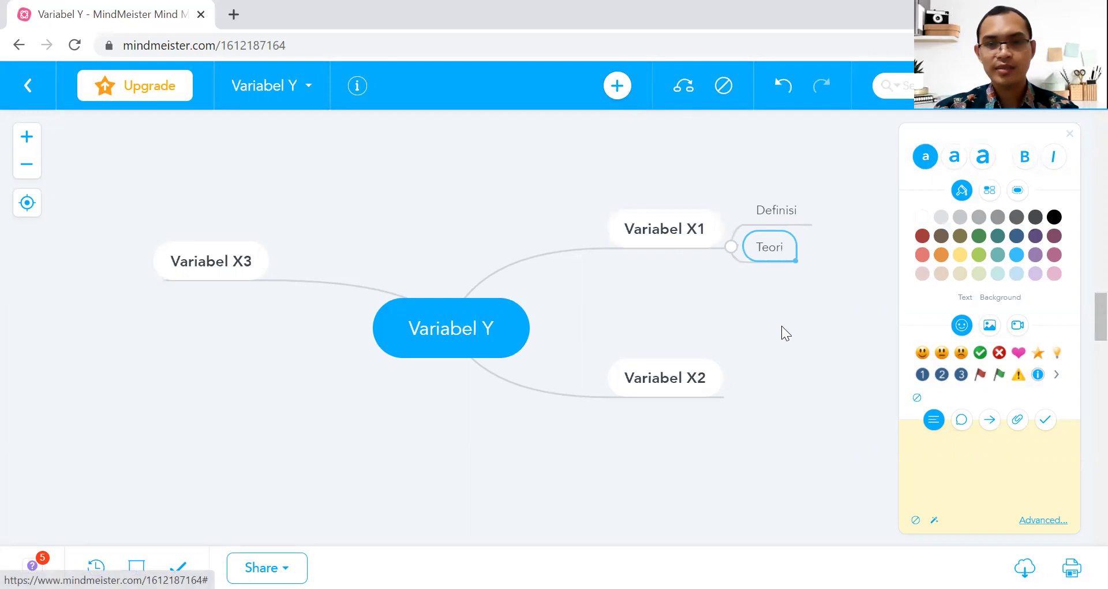
Add the subtopics "Alat ukur" and "Peneliti terdahulu" under the Variabel X1 branch
{"action": "left_click", "coordinate": [699, 231]}
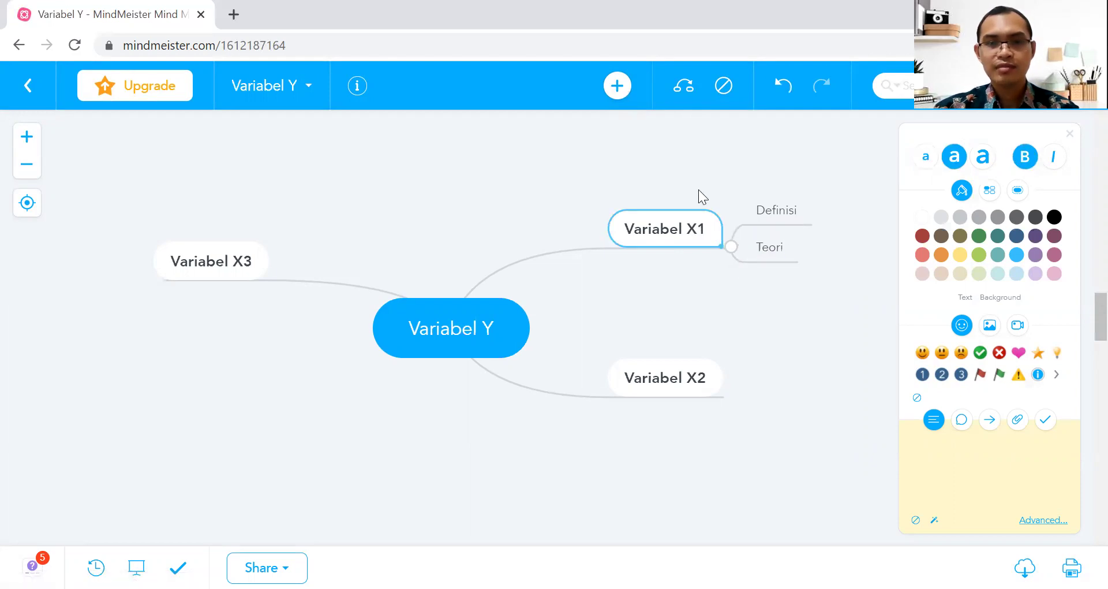
{"action": "left_click", "coordinate": [617, 87]}
{"action": "type", "text": "Alat ukur"}
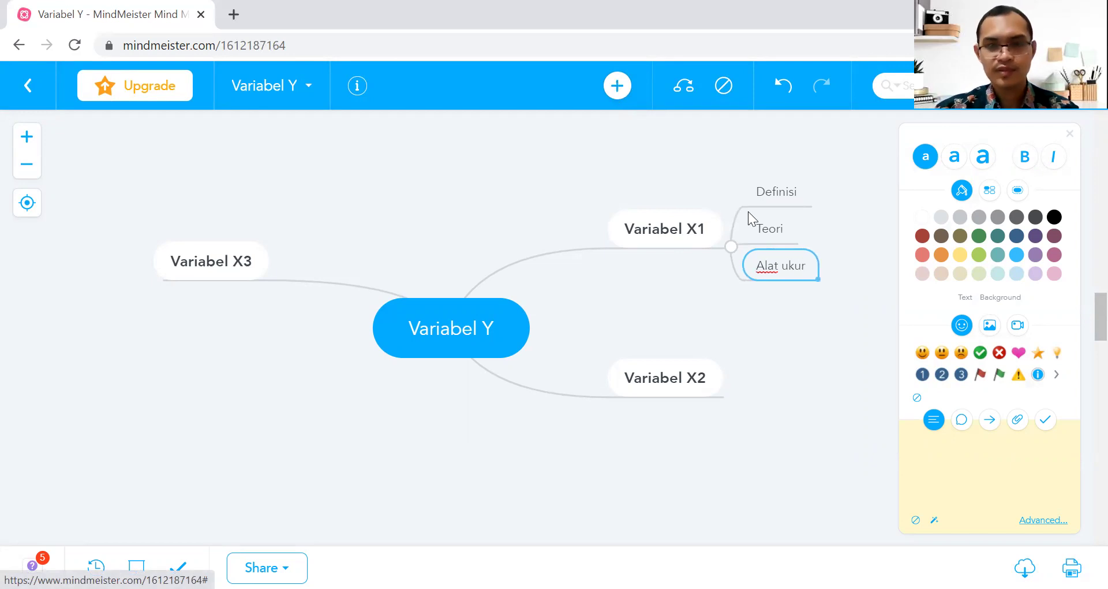
{"action": "left_click", "coordinate": [695, 228]}
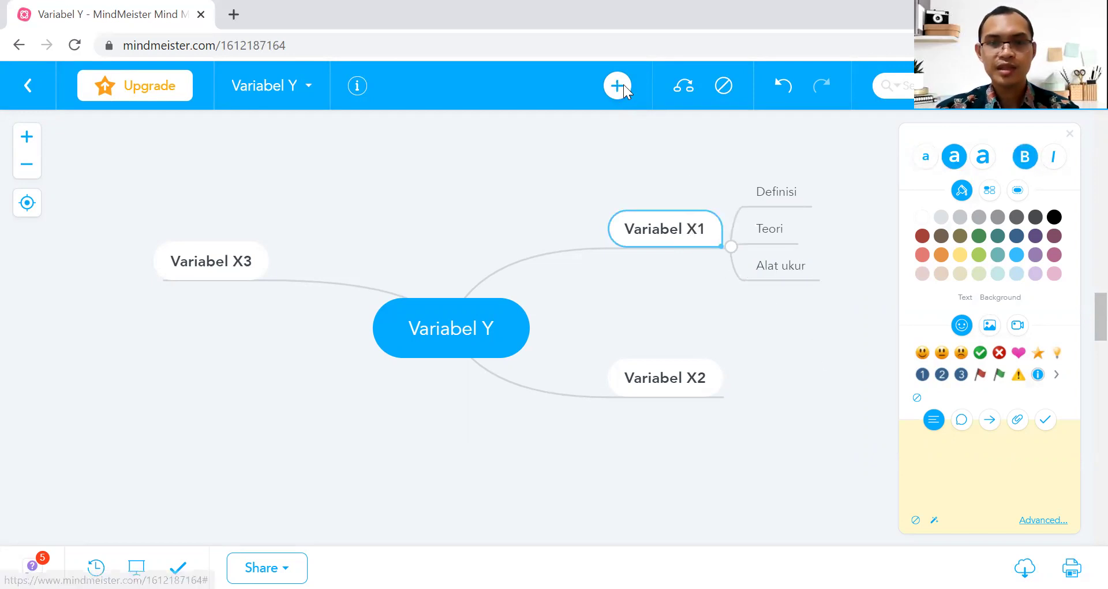
{"action": "left_click", "coordinate": [623, 84]}
{"action": "type", "text": "Peneliti terdahulu"}
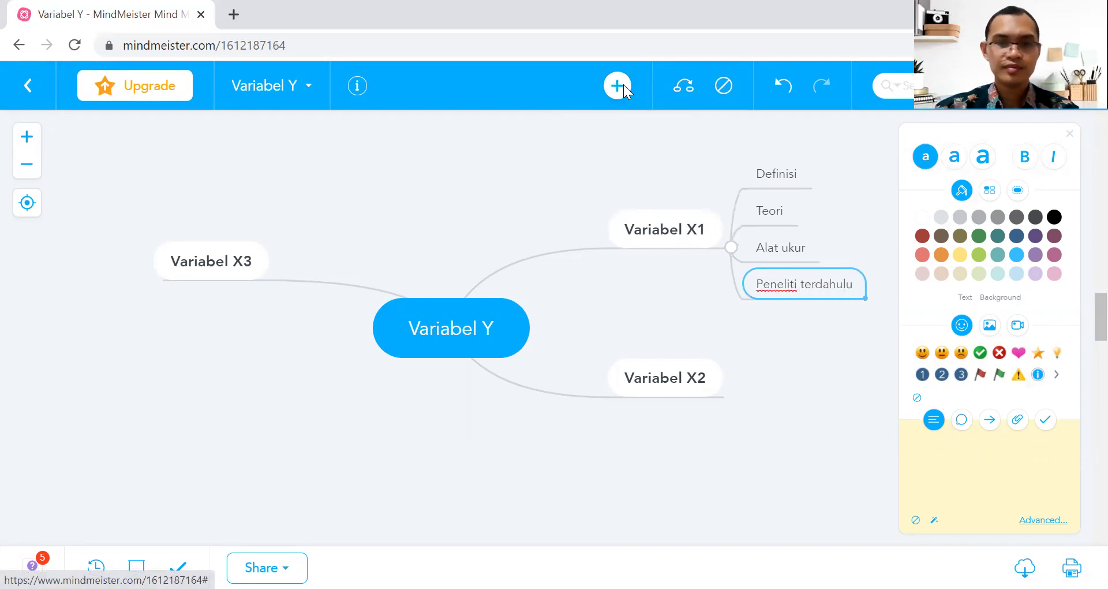
{"action": "key", "text": "Return"}
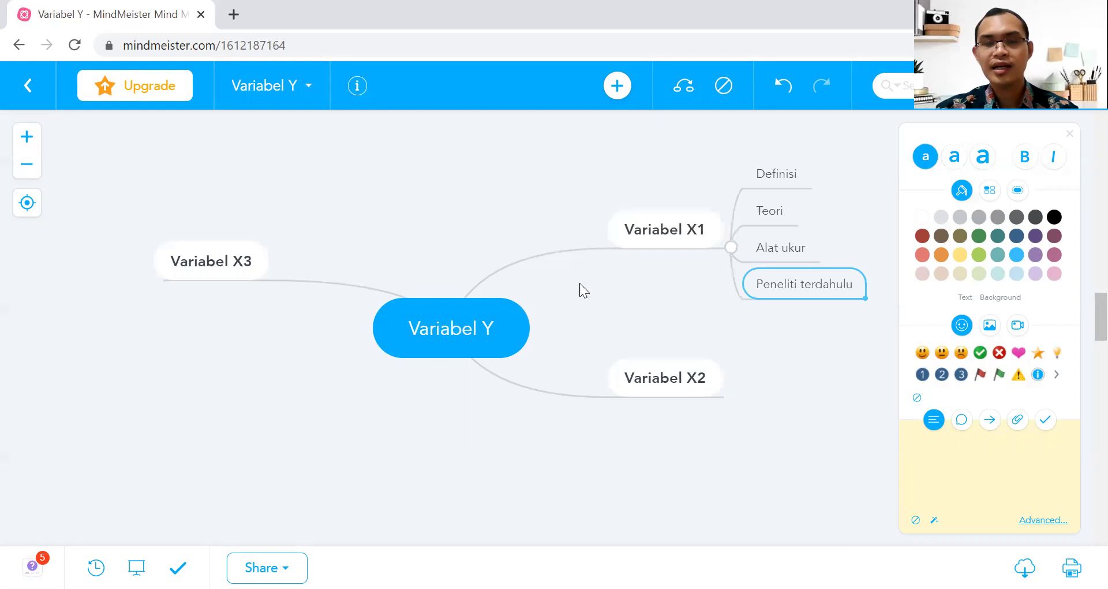
Add the child ideas "Teori 1" and "Teori 2" under the Teori subtopic of Variabel X1
{"action": "left_click", "coordinate": [785, 214]}
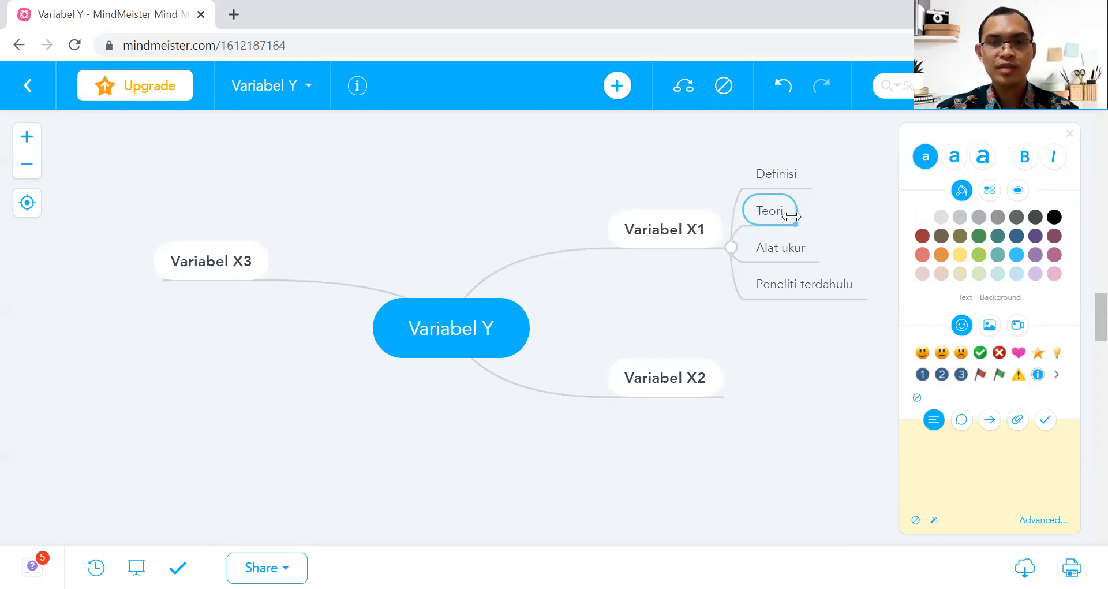
{"action": "left_click", "coordinate": [622, 91]}
{"action": "type", "text": "Teori 1"}
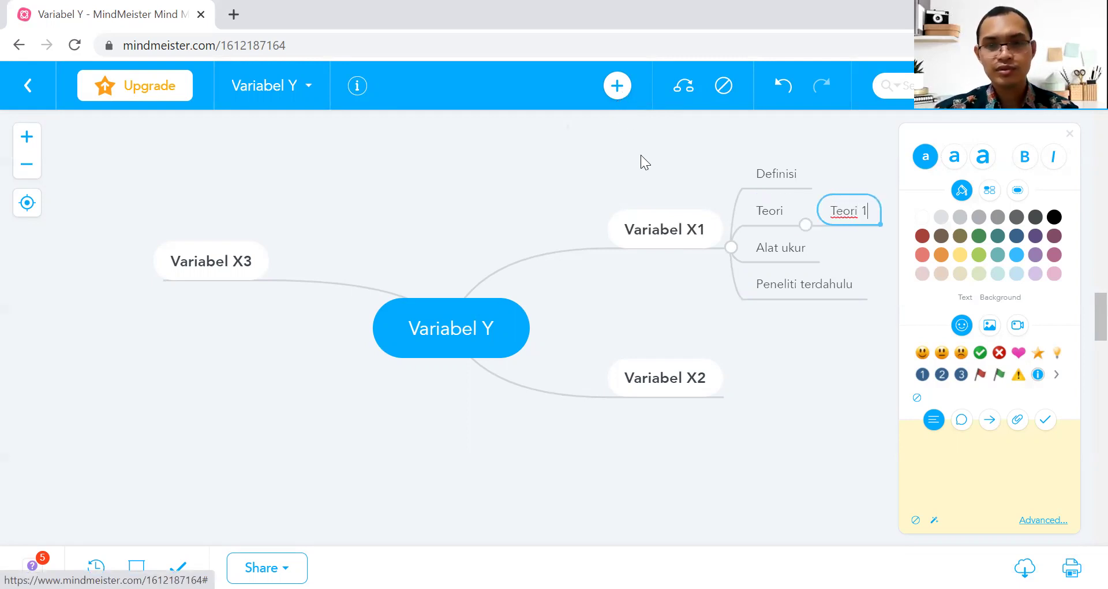
{"action": "left_click", "coordinate": [773, 217]}
{"action": "left_click", "coordinate": [626, 86]}
{"action": "type", "text": "Teori 2"}
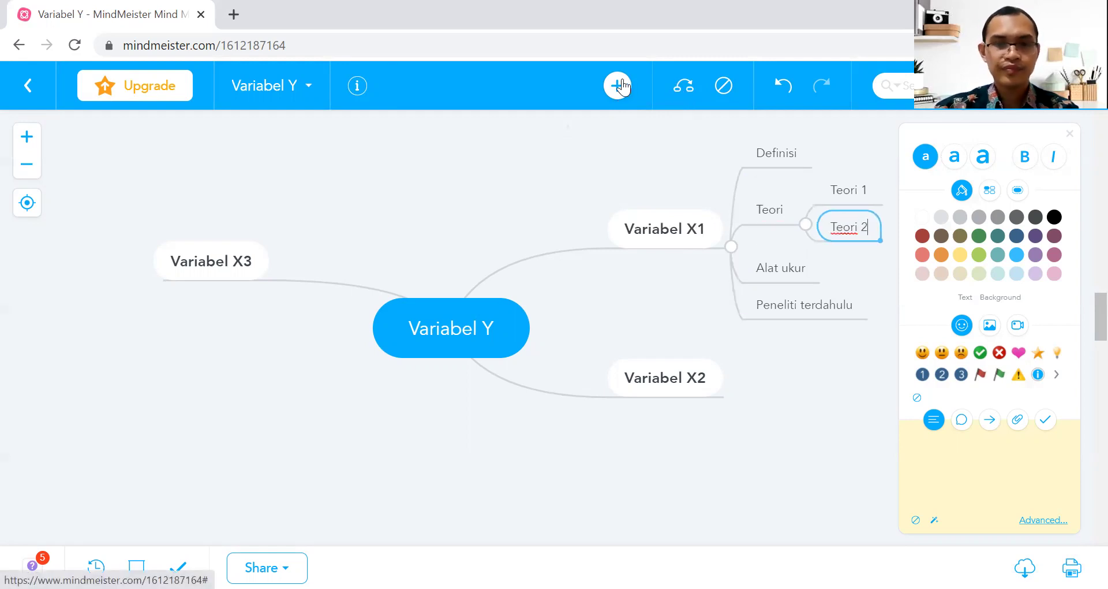
{"action": "key", "text": "Return"}
{"action": "left_click", "coordinate": [788, 273]}
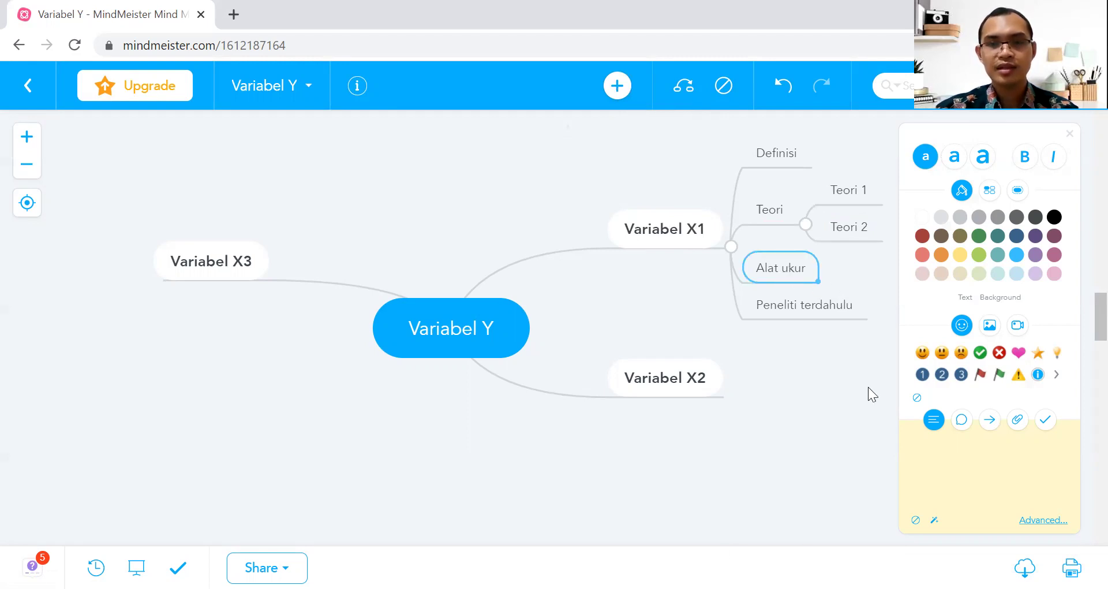
{"action": "left_click", "coordinate": [847, 188]}
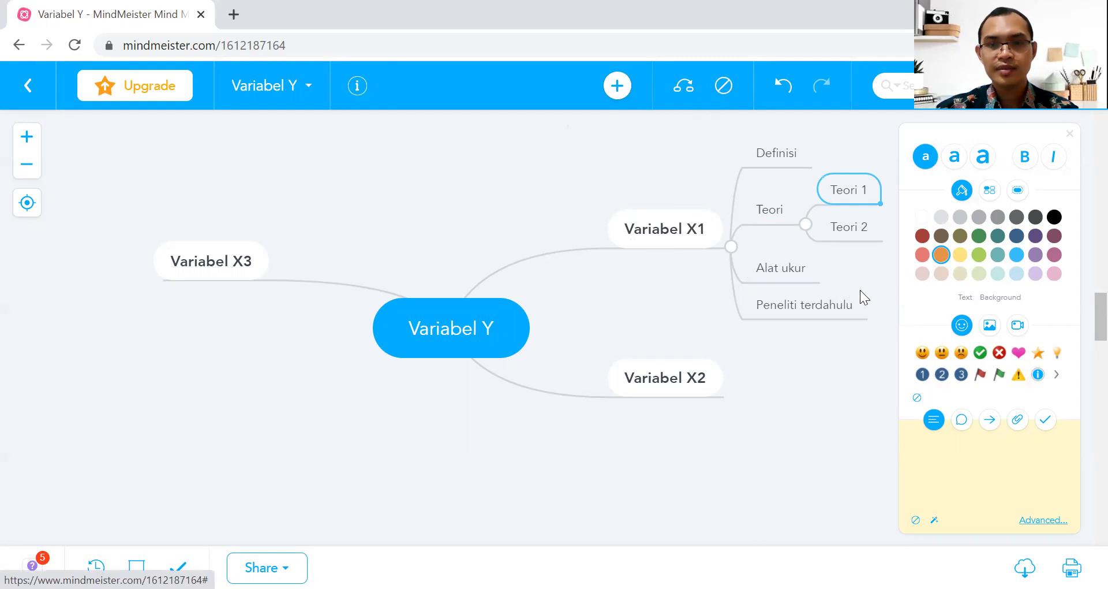
{"action": "left_click", "coordinate": [811, 258]}
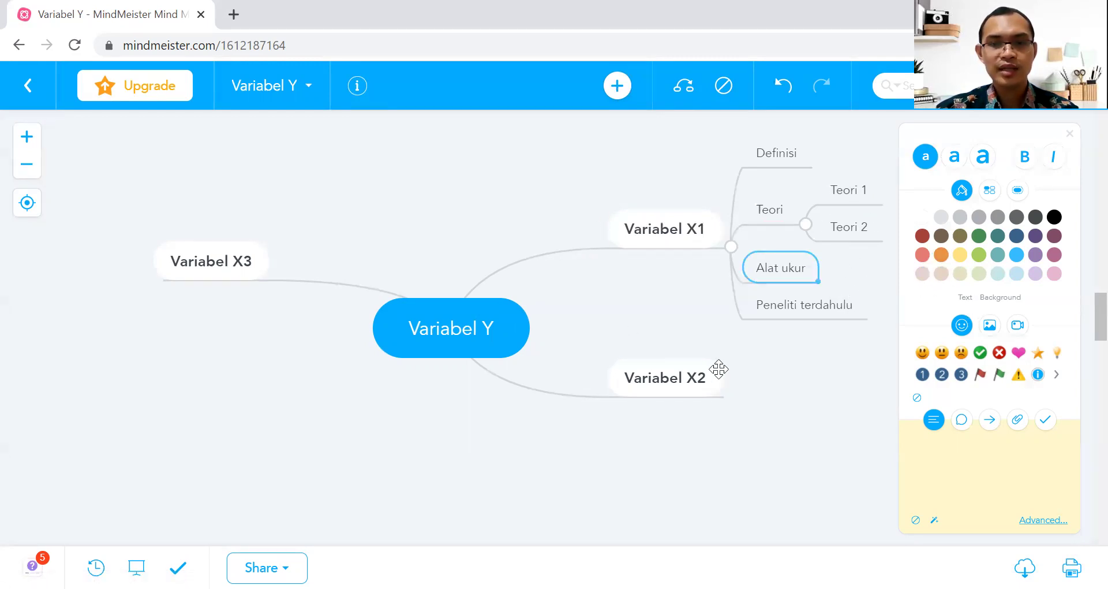